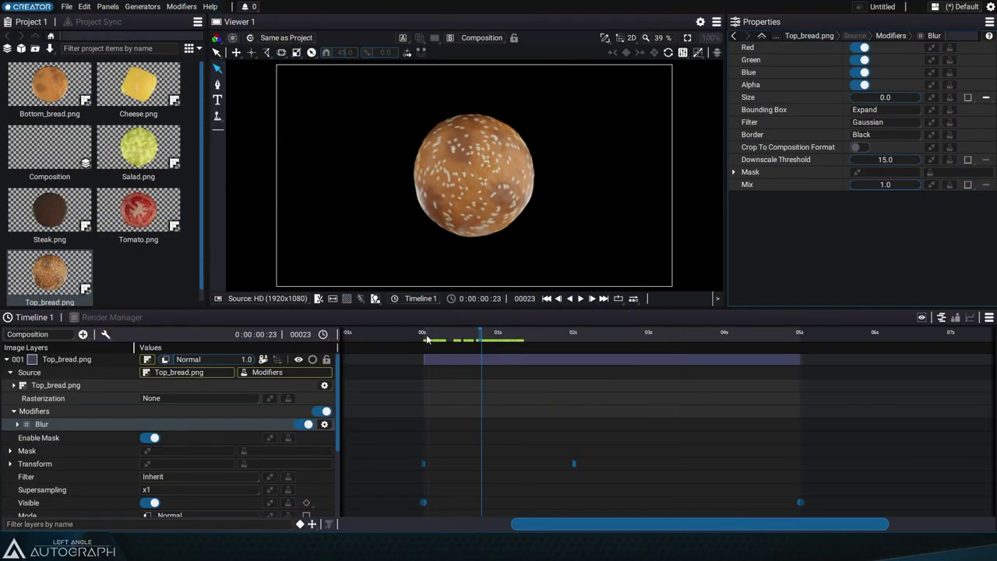
Play the Top_bread.png layer's animation from the start of the timeline to about 2 seconds
{"action": "left_click", "coordinate": [425, 334]}
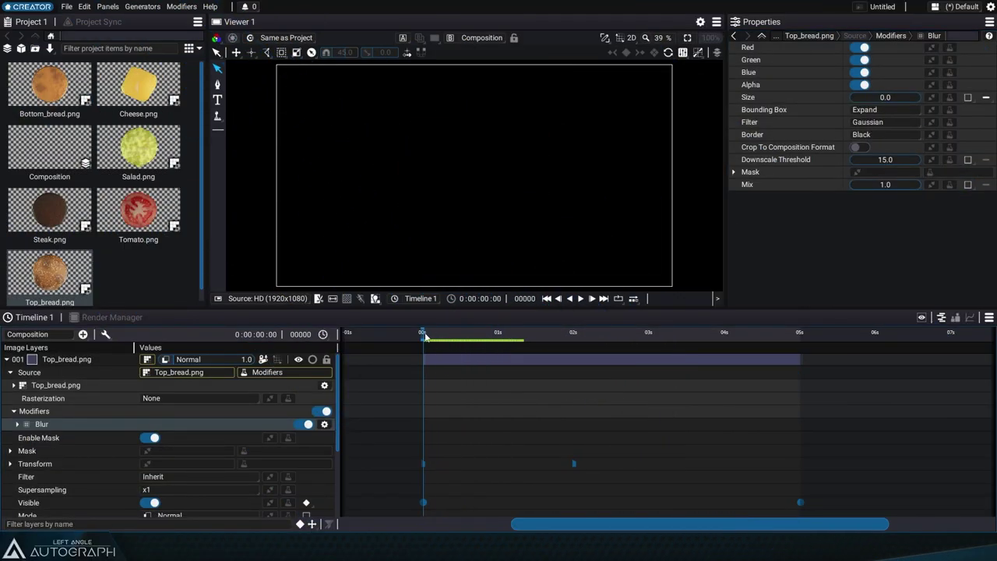
{"action": "key", "text": "space"}
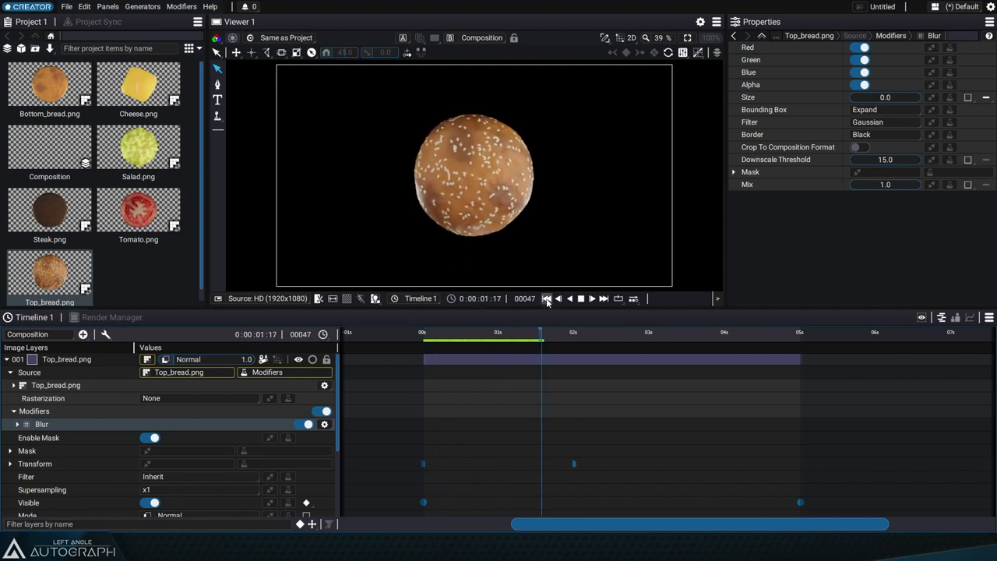
{"action": "left_click", "coordinate": [546, 299]}
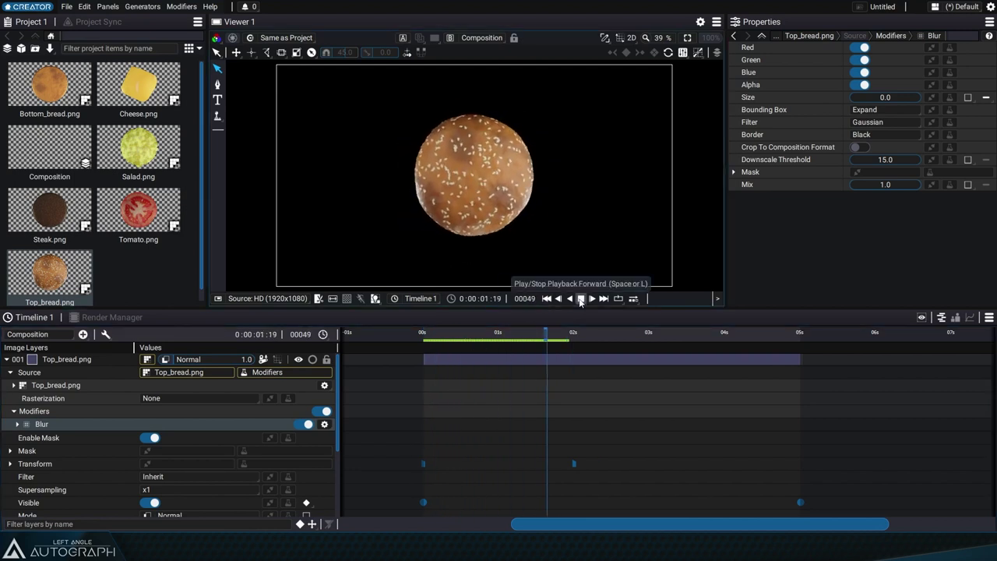
{"action": "left_click", "coordinate": [580, 299]}
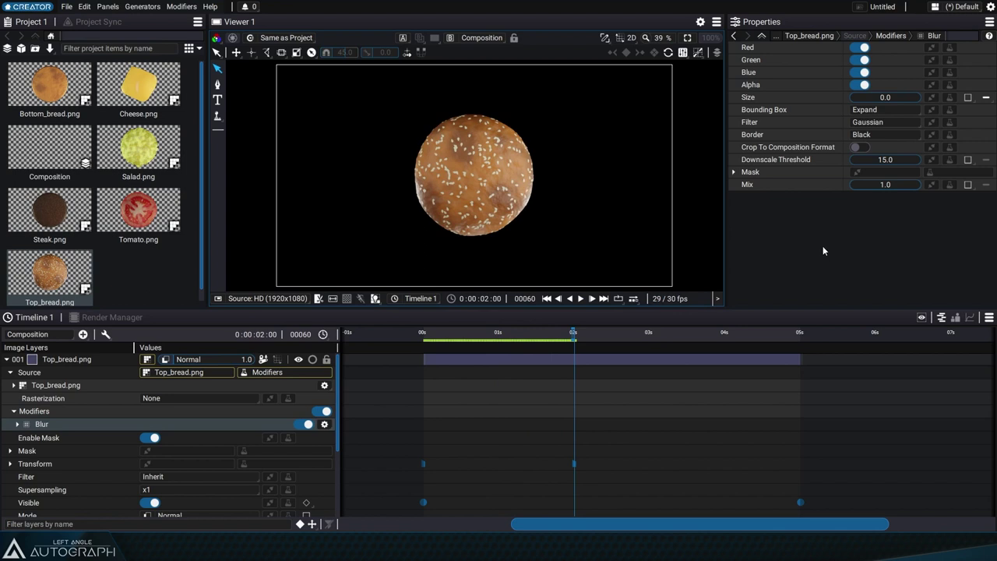
Expand the layer's Transform parameters, replace its source with Tomato.png, and scrub the timeline to frame 19
{"action": "mouse_move", "coordinate": [890, 97]}
{"action": "left_mouse_down"}
{"action": "mouse_move", "coordinate": [948, 98]}
{"action": "mouse_move", "coordinate": [891, 97]}
{"action": "left_mouse_up"}
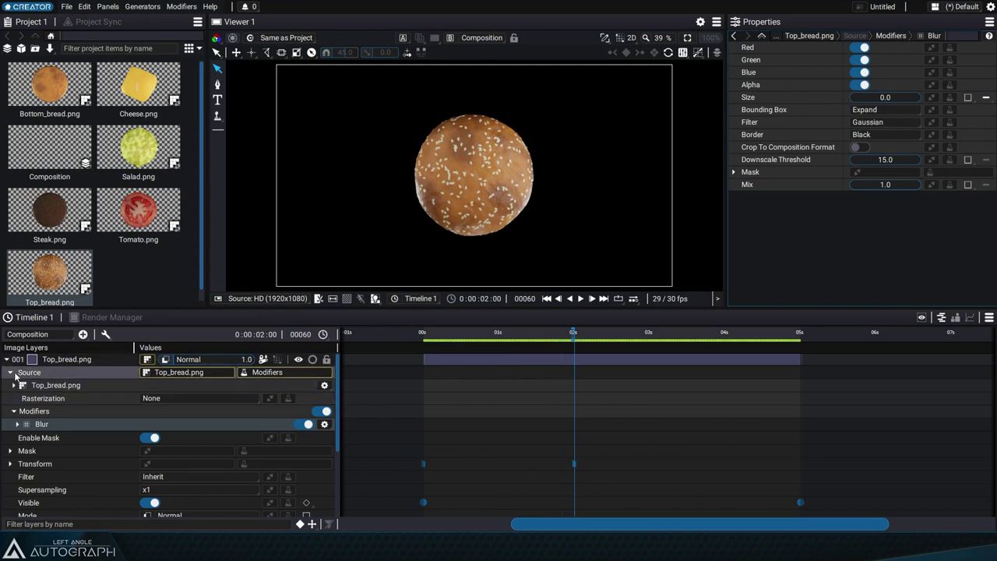
{"action": "left_click", "coordinate": [10, 464]}
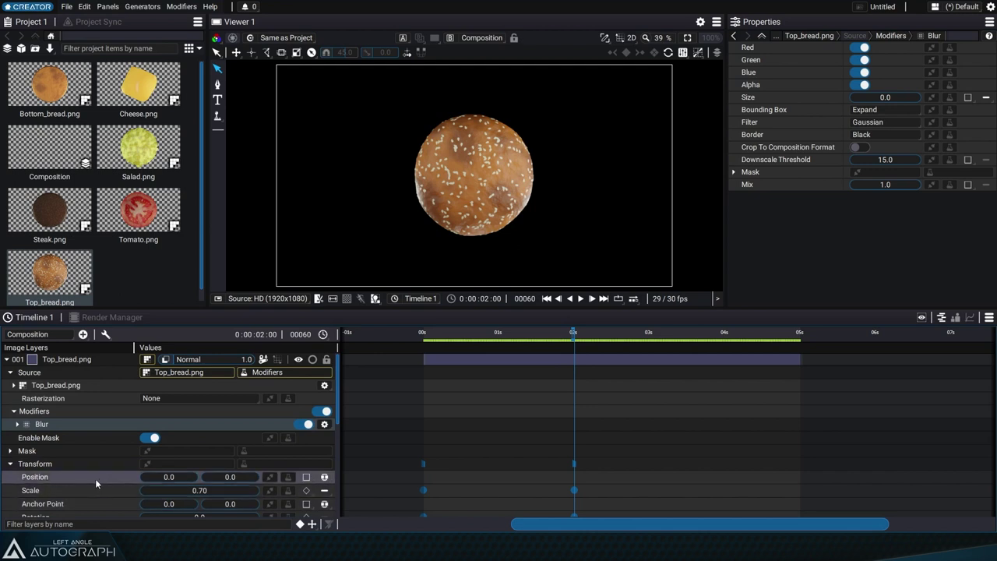
{"action": "left_click_drag", "start_coordinate": [138, 211], "coordinate": [199, 374]}
{"action": "left_click_drag", "start_coordinate": [433, 333], "coordinate": [471, 346]}
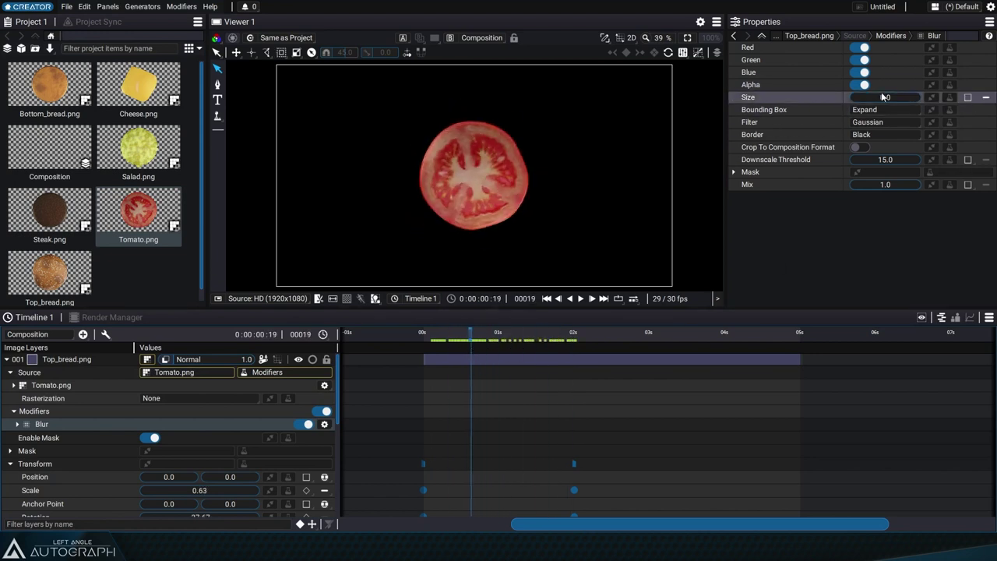
Try a Blur size of 250 on the tomato image and reset it to 0
{"action": "left_click_drag", "start_coordinate": [882, 97], "coordinate": [954, 97]}
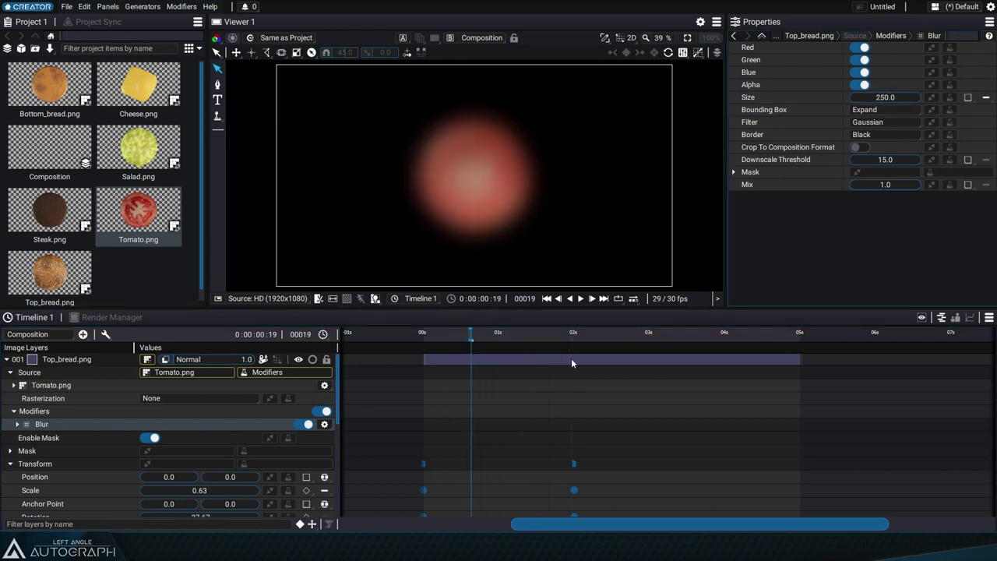
{"action": "left_click_drag", "start_coordinate": [884, 97], "coordinate": [814, 97]}
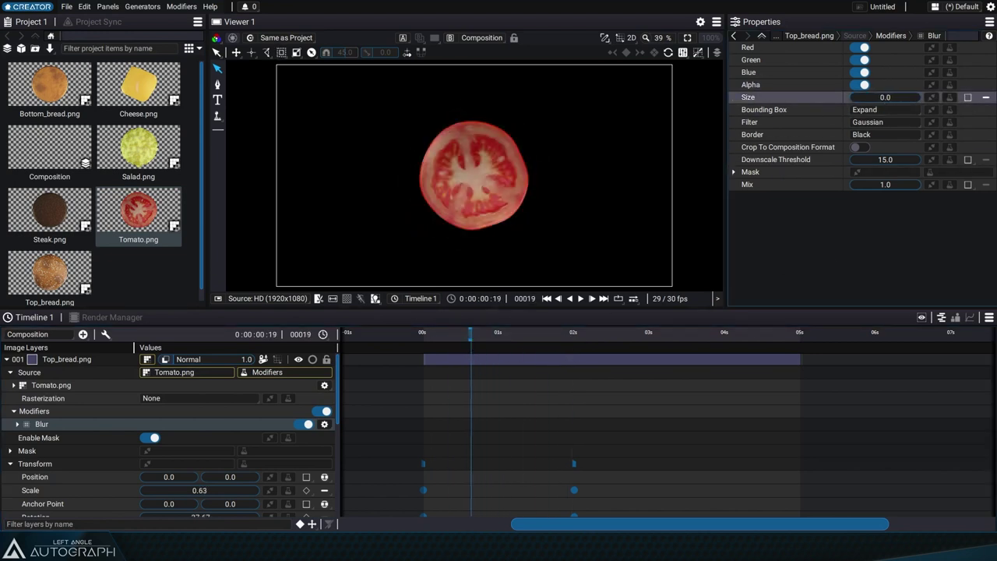
Remove the Tomato.png source from the layer and scrub the timeline to frame 21
{"action": "left_click", "coordinate": [147, 359]}
{"action": "left_click", "coordinate": [89, 251]}
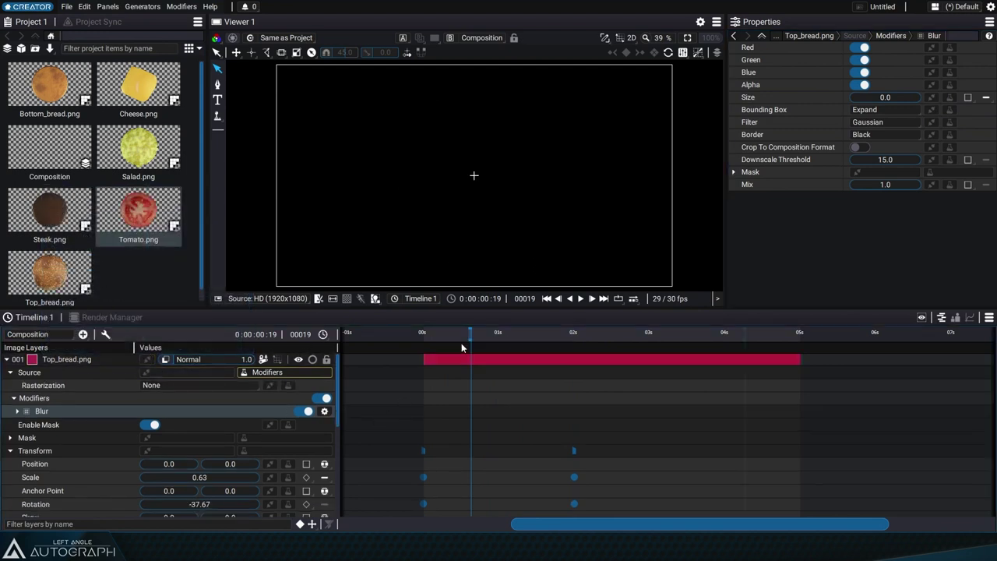
{"action": "left_click_drag", "start_coordinate": [448, 338], "coordinate": [476, 335]}
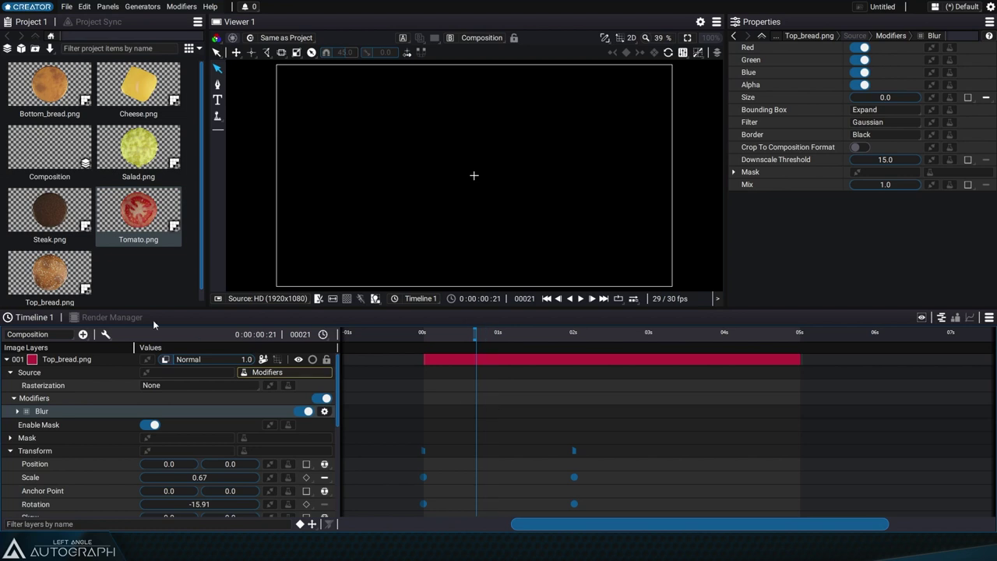
Assign Top_bread.png as the empty layer's source and view the available source options
{"action": "left_click", "coordinate": [56, 278]}
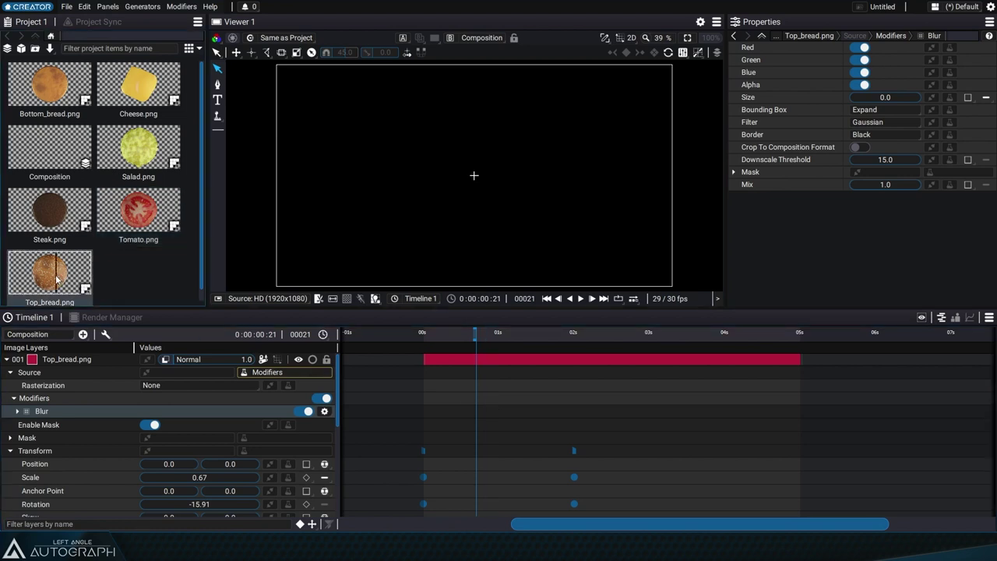
{"action": "left_click_drag", "start_coordinate": [56, 279], "coordinate": [180, 372]}
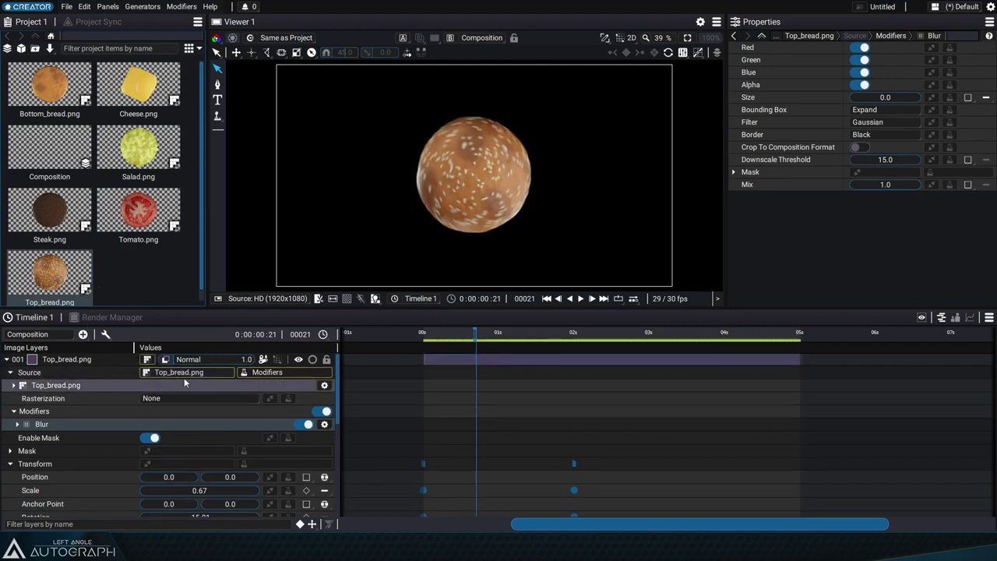
{"action": "left_click", "coordinate": [175, 375]}
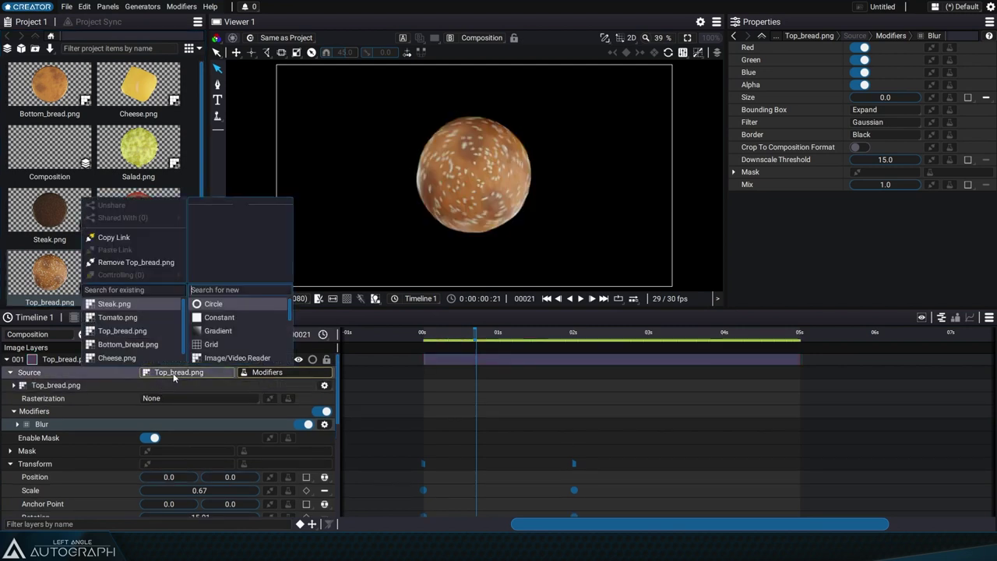
{"action": "left_click", "coordinate": [173, 373]}
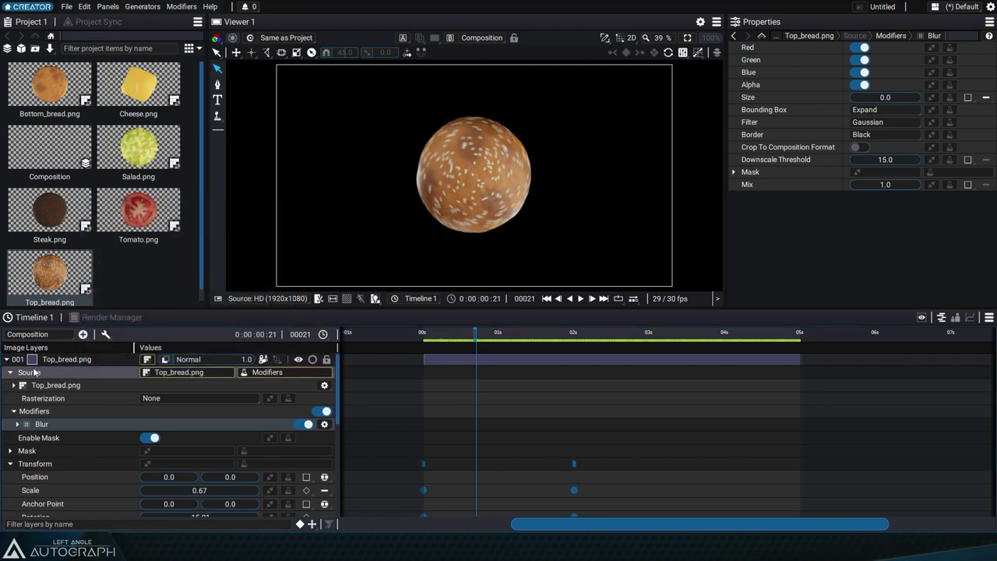
Replace the layer's source with Tomato.png and view the list of modifiers that can be added
{"action": "left_click", "coordinate": [138, 212]}
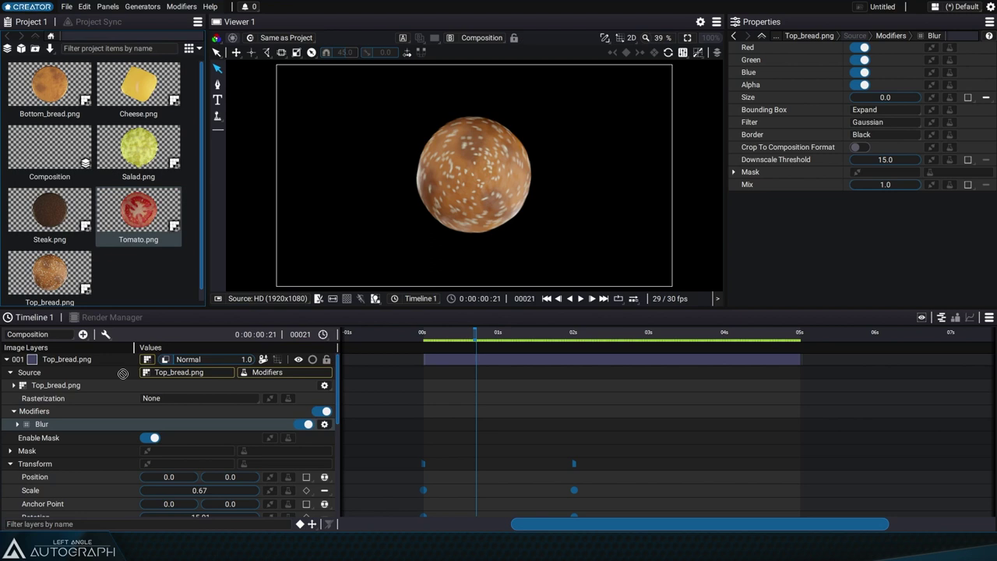
{"action": "left_click_drag", "start_coordinate": [192, 372], "coordinate": [191, 372]}
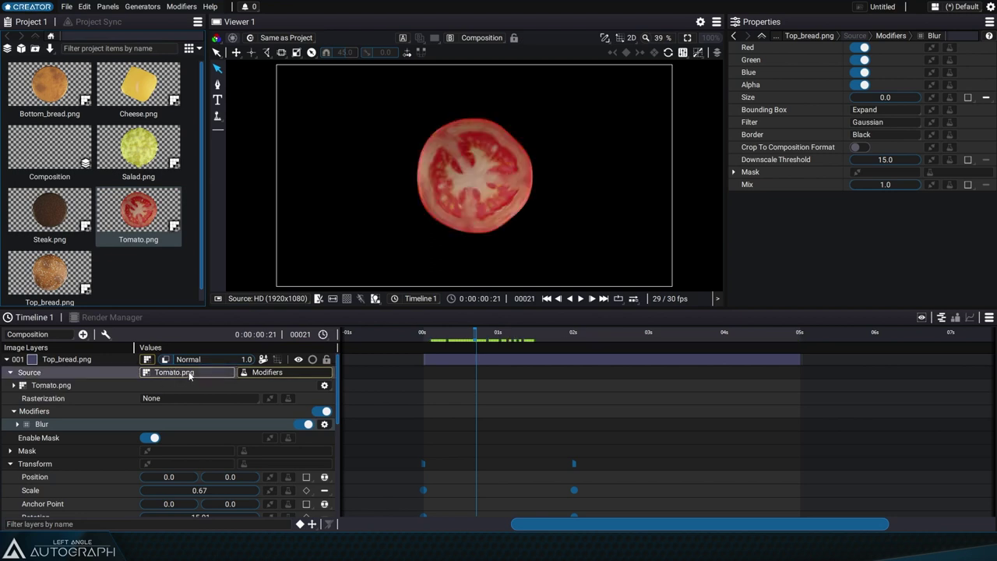
{"action": "left_click", "coordinate": [277, 371]}
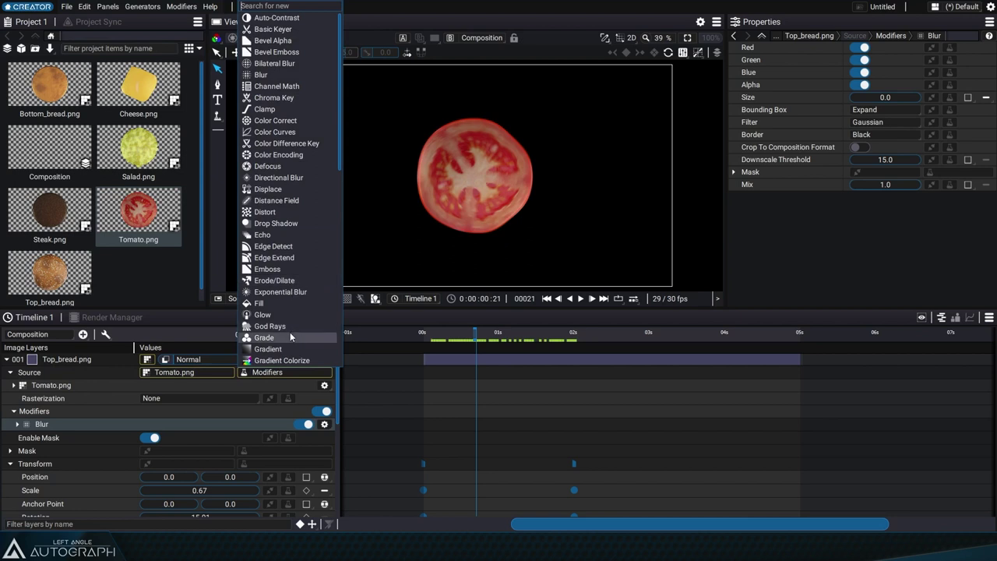
{"action": "left_click", "coordinate": [367, 389]}
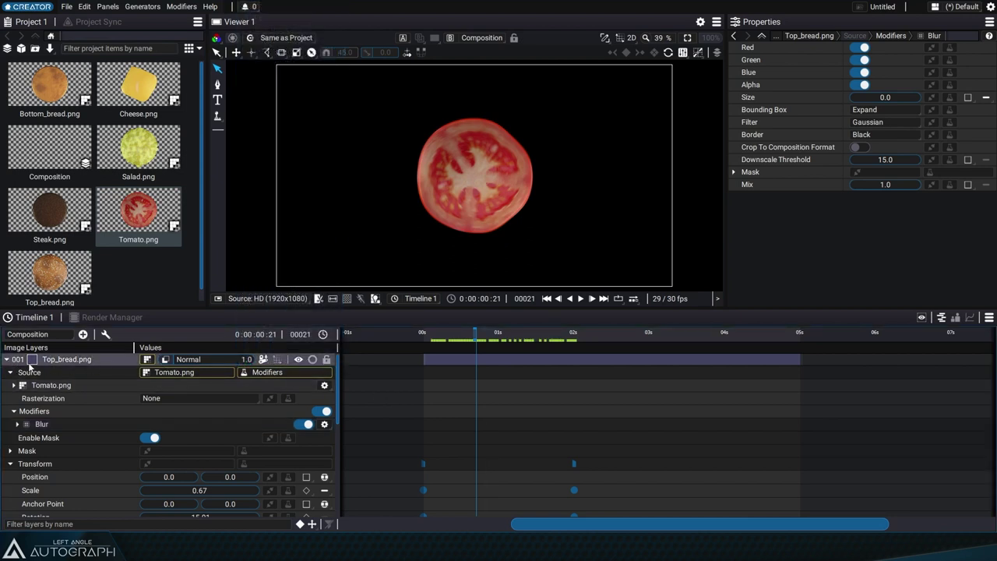
Collapse the layer and replace its source with Top_bread.png, followed by Steak.png
{"action": "left_click", "coordinate": [7, 359]}
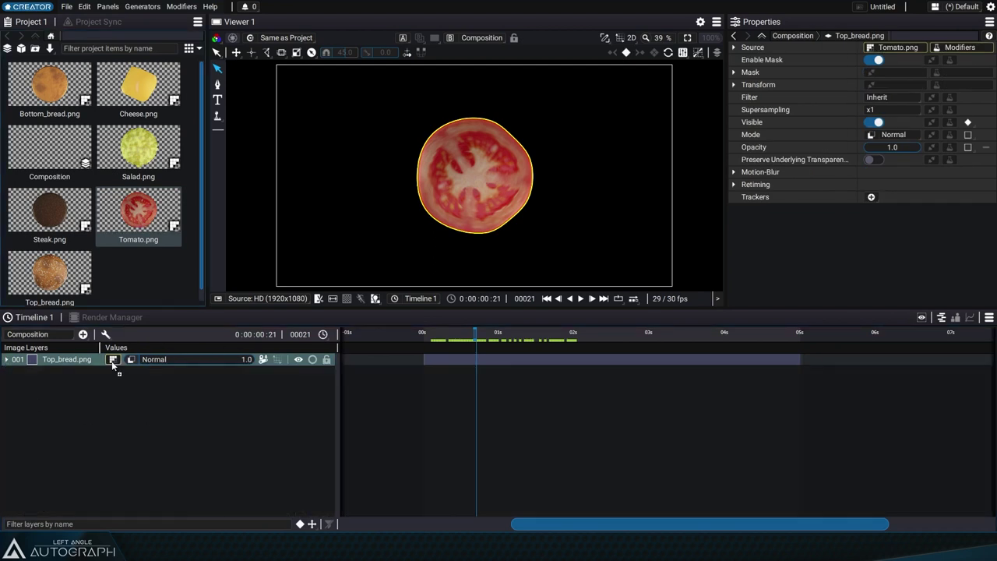
{"action": "left_click_drag", "start_coordinate": [67, 282], "coordinate": [116, 359]}
{"action": "left_click_drag", "start_coordinate": [50, 211], "coordinate": [112, 362]}
Expand the layer and replace its source with Salad.png, followed by Top_bread.png
{"action": "left_click", "coordinate": [7, 360]}
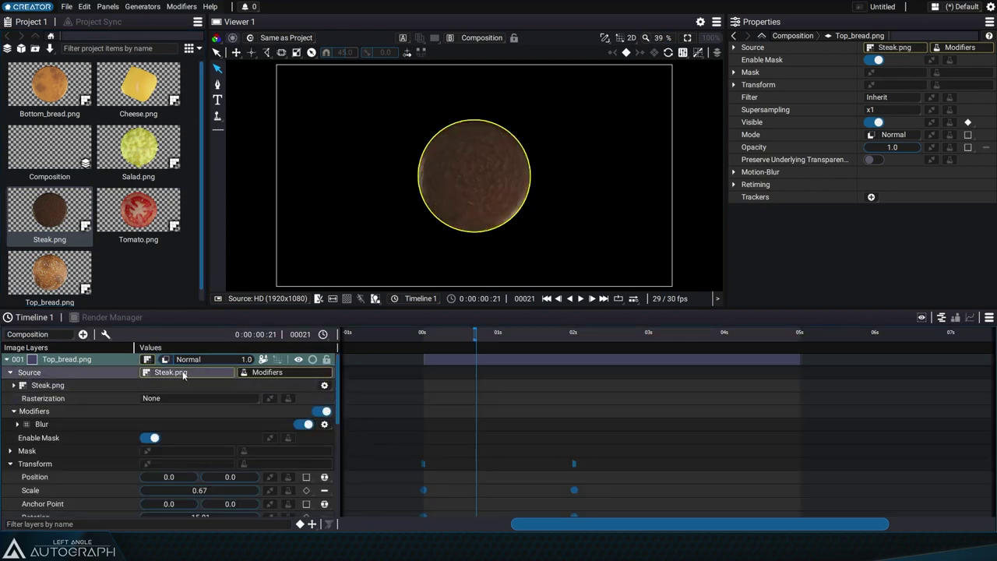
{"action": "left_click_drag", "start_coordinate": [168, 152], "coordinate": [151, 363]}
{"action": "left_click_drag", "start_coordinate": [50, 272], "coordinate": [151, 364]}
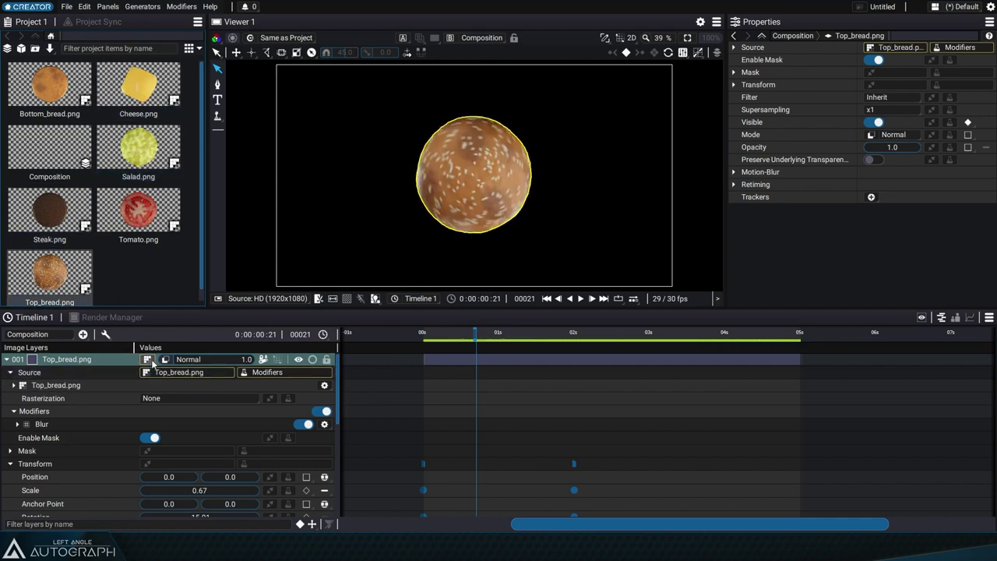
Remove Top_bread.png from the layer's source, leaving the layer without an image
{"action": "left_click", "coordinate": [168, 373]}
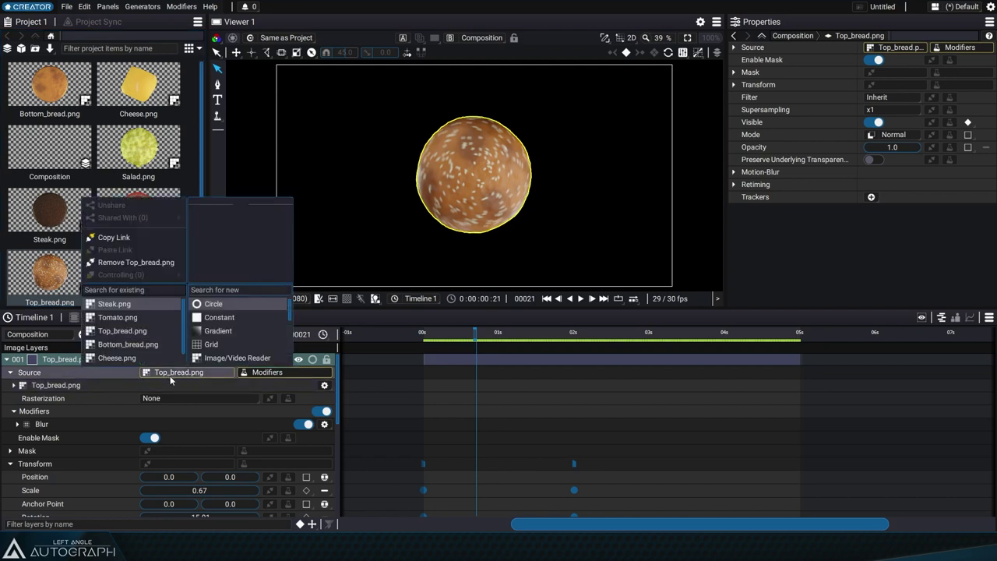
{"action": "left_click", "coordinate": [151, 263]}
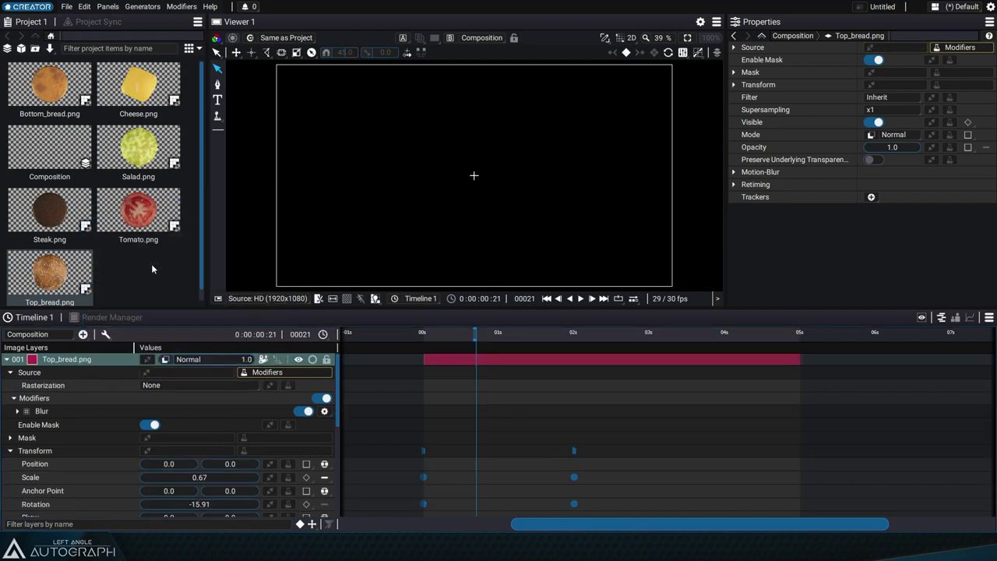
Set the empty layer's source to the existing Tomato.png, and replace that with Bottom_bread.png
{"action": "left_click", "coordinate": [150, 371]}
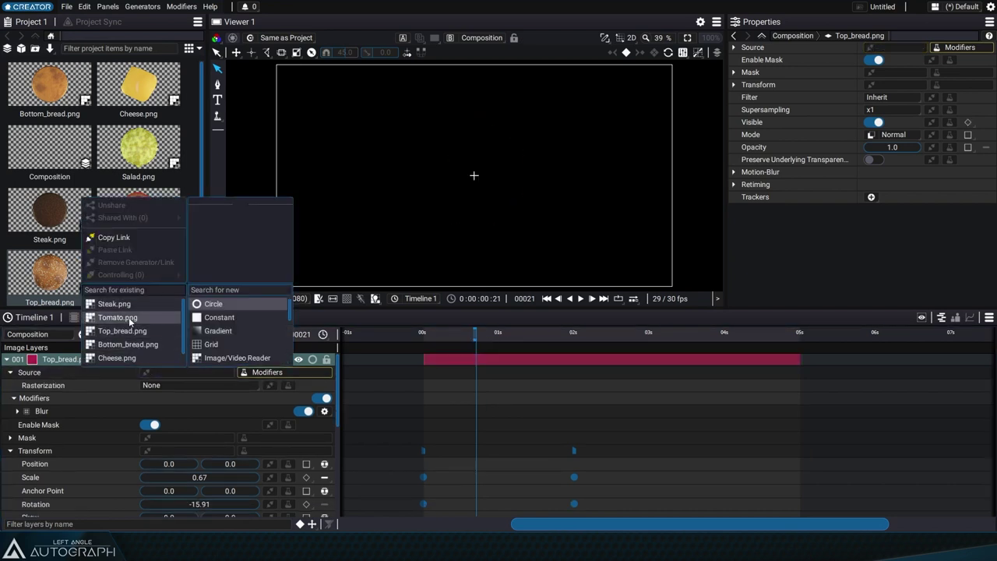
{"action": "left_click", "coordinate": [128, 317]}
{"action": "left_click", "coordinate": [153, 372]}
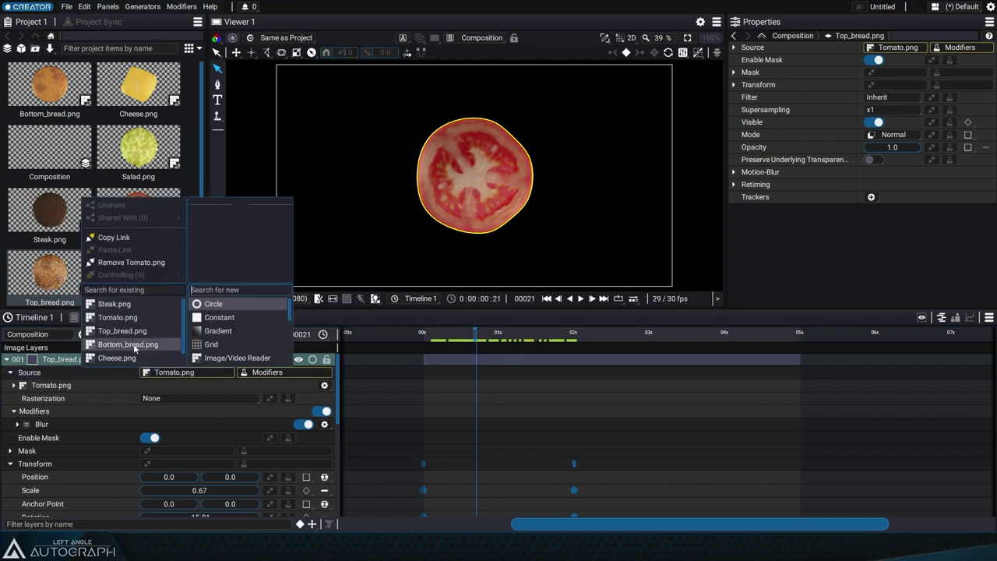
{"action": "left_click", "coordinate": [132, 345]}
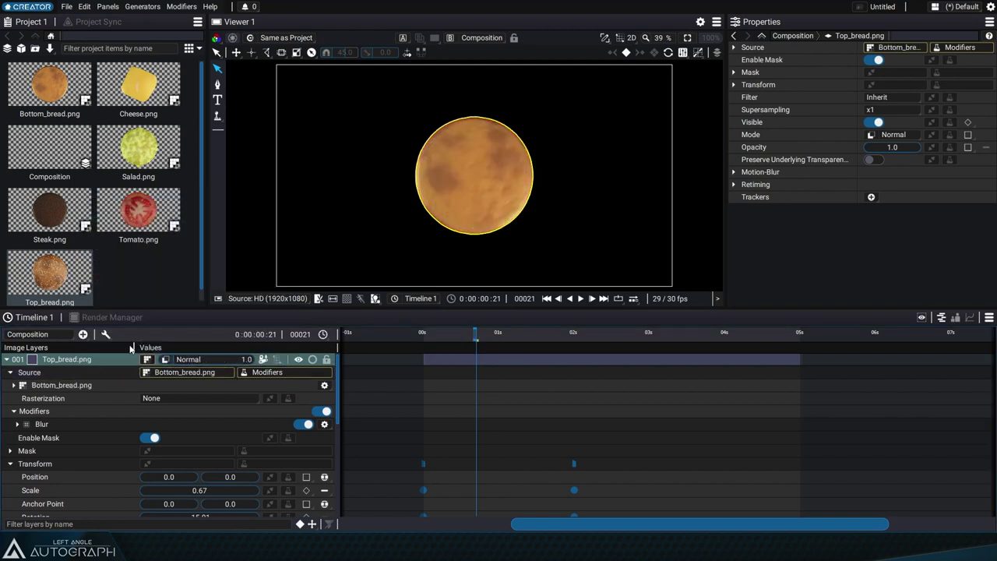
Replace the layer's source with a new Circle generator, followed by a Polygon generator
{"action": "left_click", "coordinate": [147, 359]}
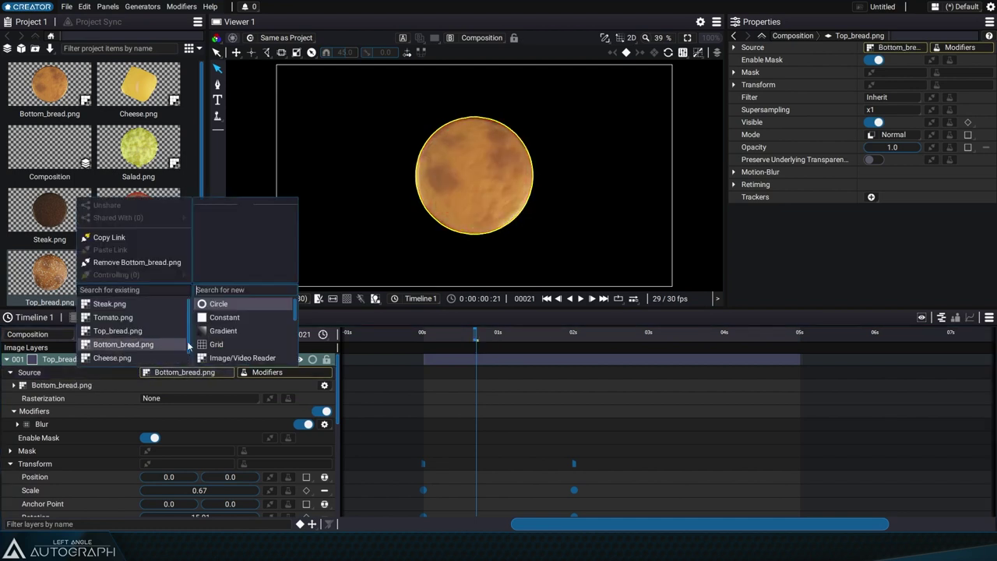
{"action": "left_click", "coordinate": [245, 310]}
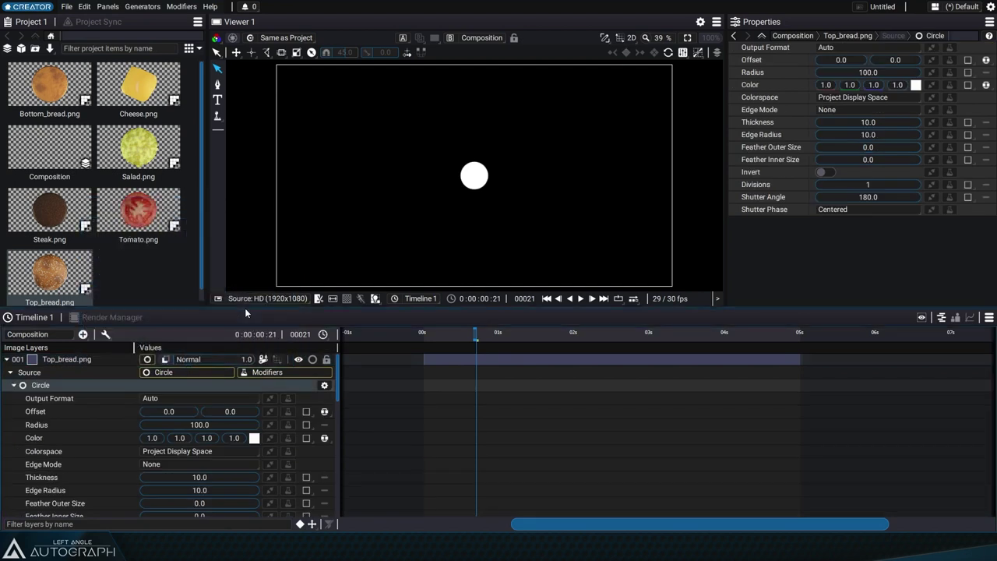
{"action": "left_click", "coordinate": [184, 371]}
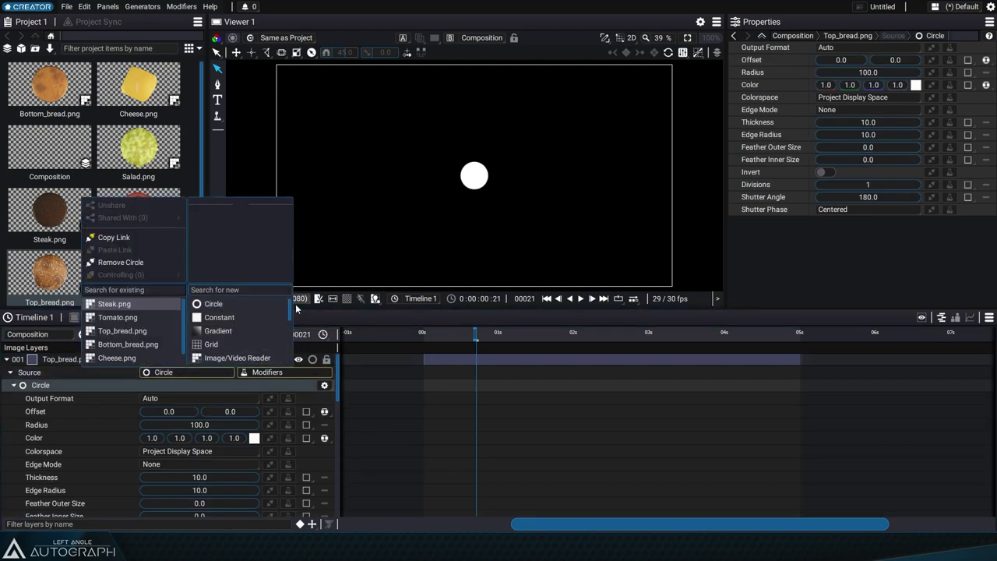
{"action": "scroll", "coordinate": [293, 312], "scroll_direction": "down", "scroll_amount": 3}
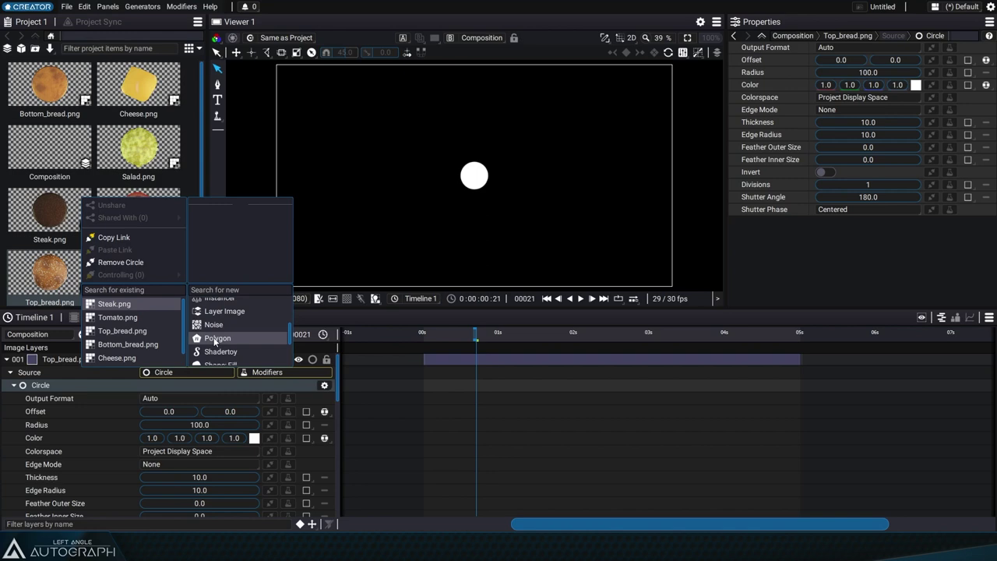
{"action": "left_click", "coordinate": [214, 340]}
Replace the Polygon source with a new Noise generator and scrub the animation from 0 to about 2 seconds
{"action": "left_click", "coordinate": [210, 372]}
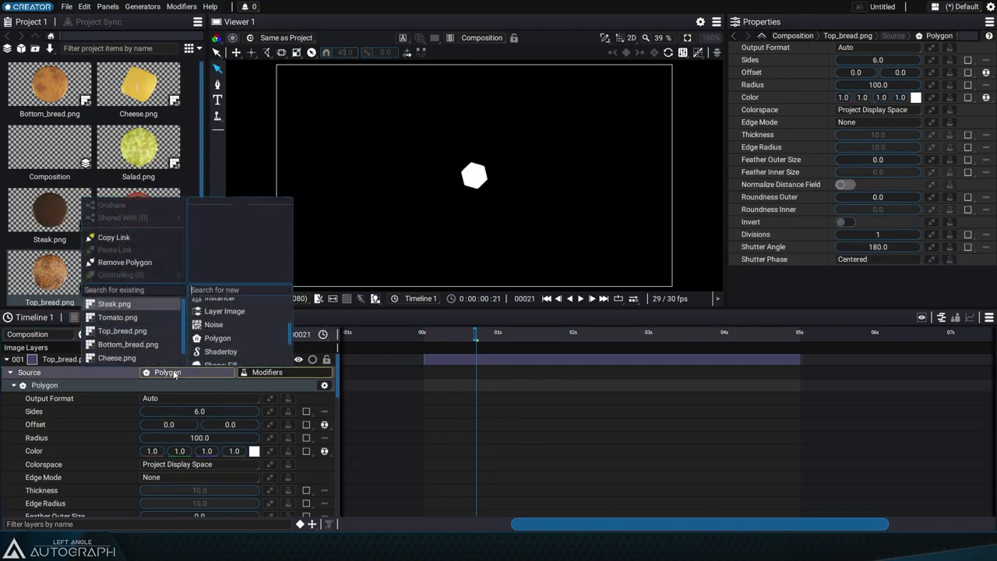
{"action": "left_click", "coordinate": [215, 324]}
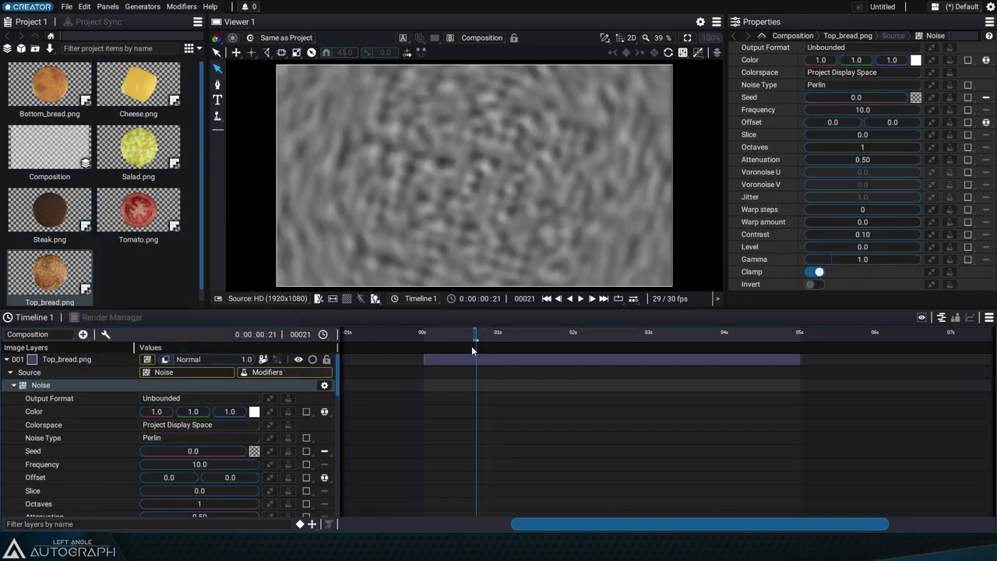
{"action": "left_click_drag", "start_coordinate": [425, 336], "coordinate": [572, 341]}
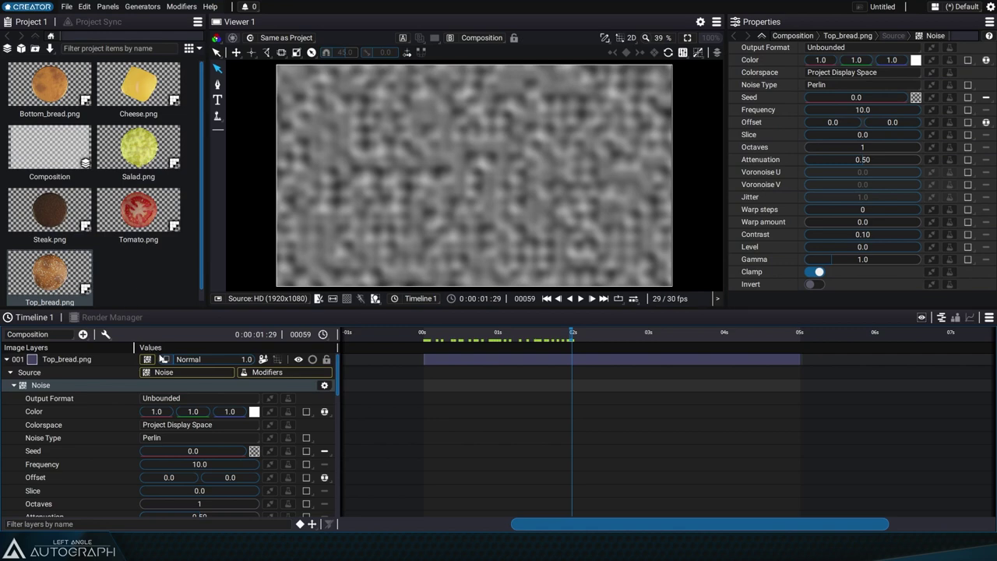
Review the layer's source options and inspect the Noise generator's properties from the layer's Source group
{"action": "left_click", "coordinate": [174, 370]}
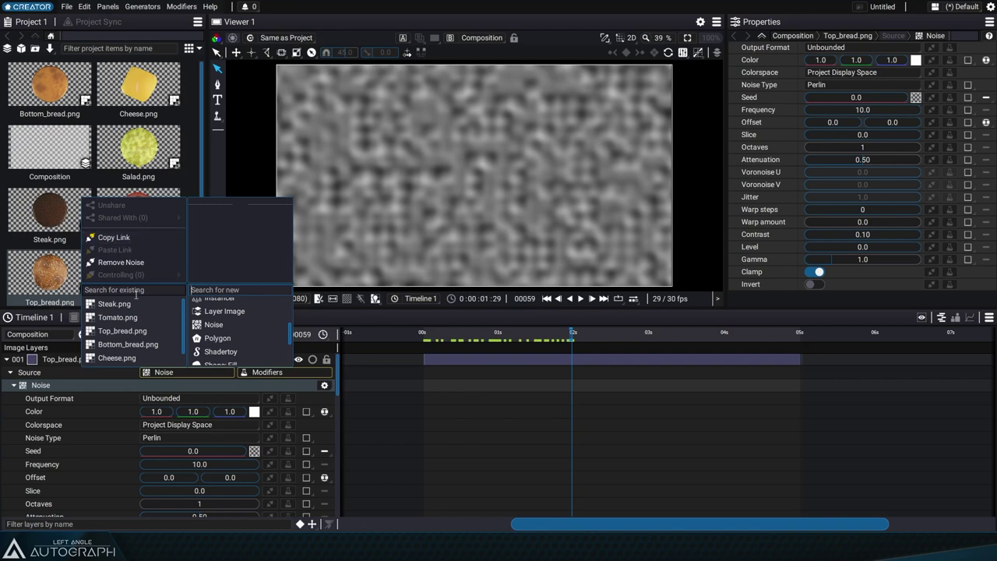
{"action": "left_click", "coordinate": [405, 409]}
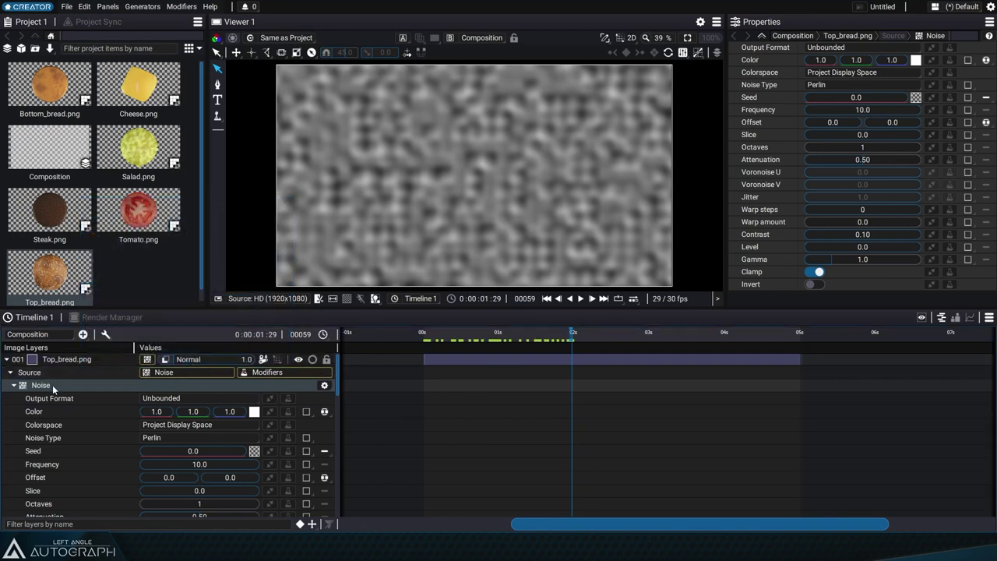
{"action": "left_click", "coordinate": [847, 35]}
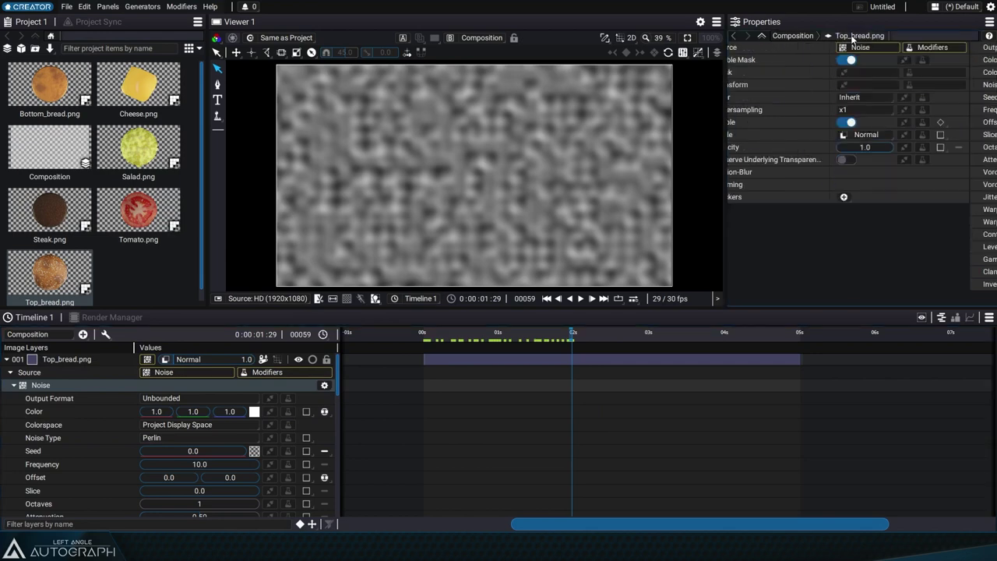
{"action": "left_click", "coordinate": [732, 49]}
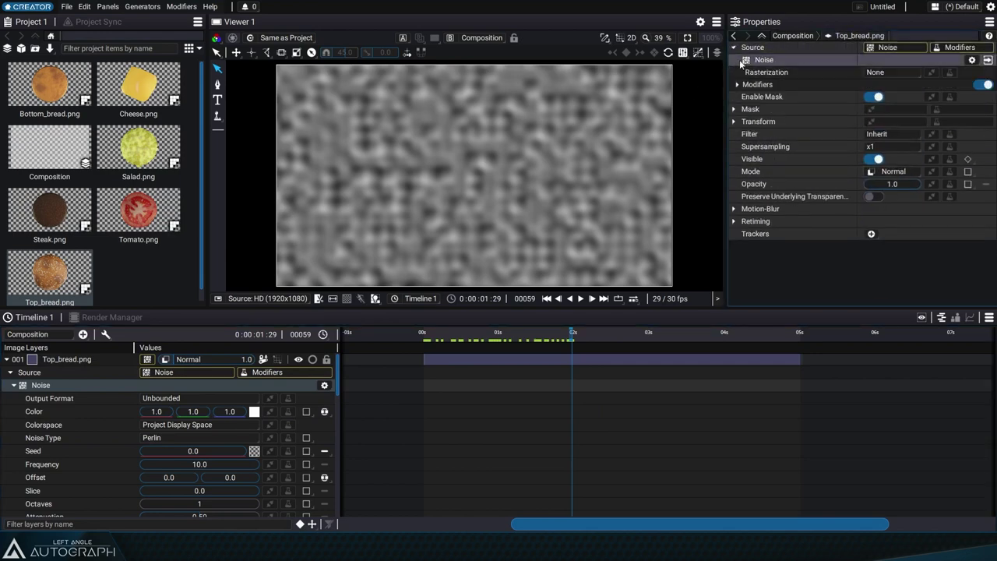
{"action": "left_click", "coordinate": [992, 60]}
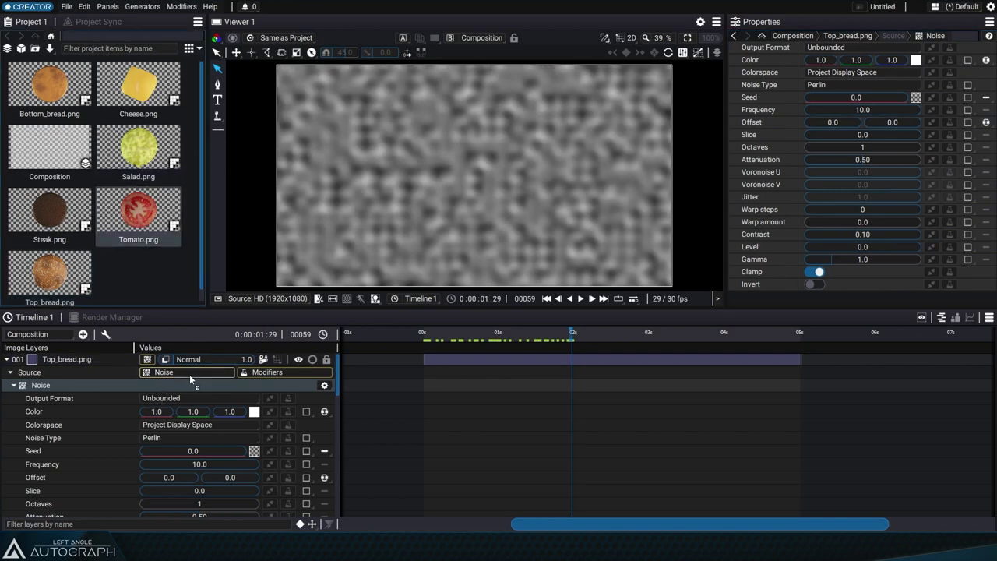
Replace the layer's Noise source with the project's Tomato.png and show that image's properties for both the project item and the layer source
{"action": "left_click_drag", "start_coordinate": [190, 373], "coordinate": [190, 374]}
{"action": "left_click", "coordinate": [145, 230]}
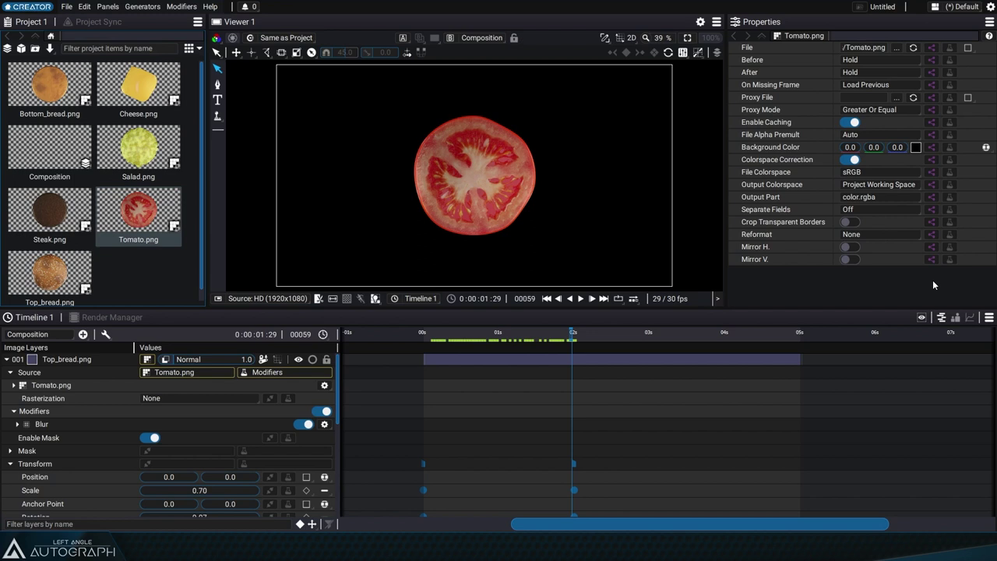
{"action": "left_click", "coordinate": [13, 385]}
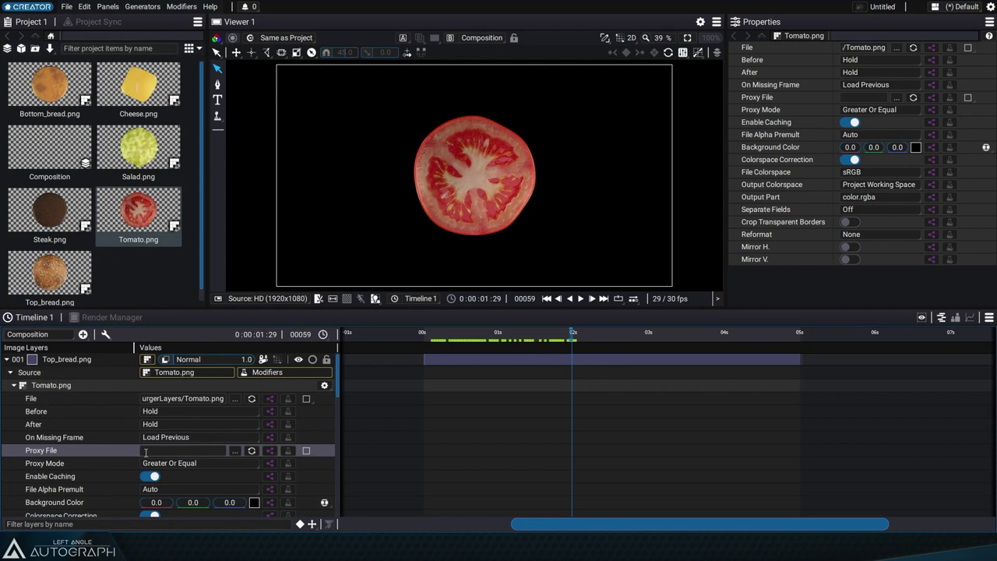
At frame 46, switch Tomato.png's Enable Caching and Colorspace Correction off and back on, using both the layer source and the project item
{"action": "left_click_drag", "start_coordinate": [474, 335], "coordinate": [538, 341]}
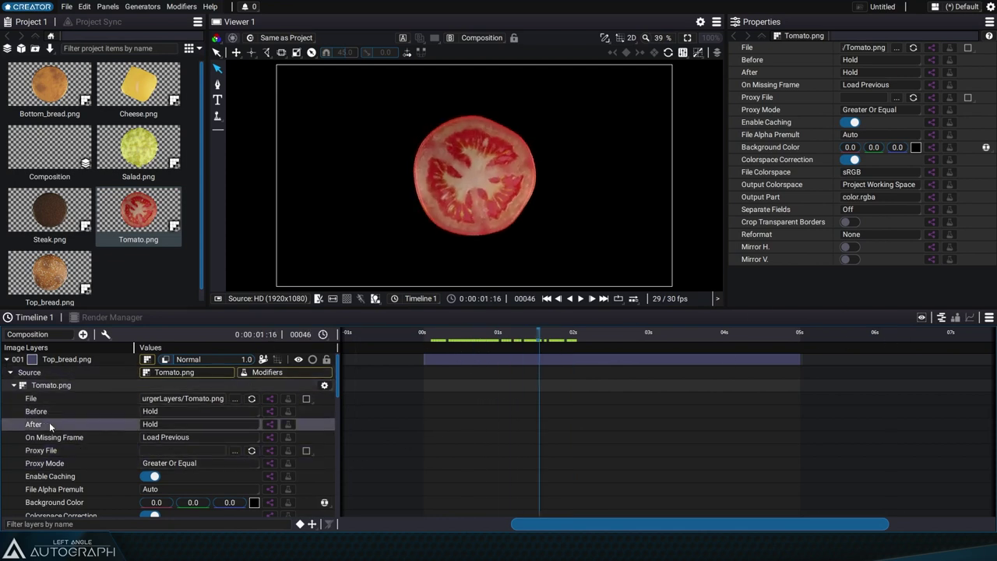
{"action": "scroll", "coordinate": [94, 477], "scroll_direction": "down", "scroll_amount": 2}
{"action": "scroll", "coordinate": [127, 472], "scroll_direction": "down", "scroll_amount": 1}
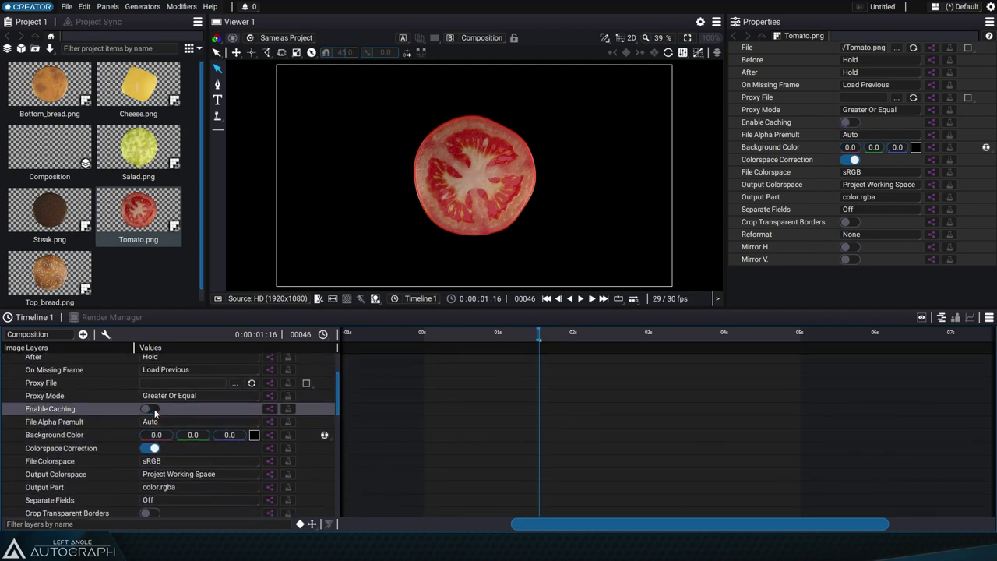
{"action": "left_click", "coordinate": [153, 449]}
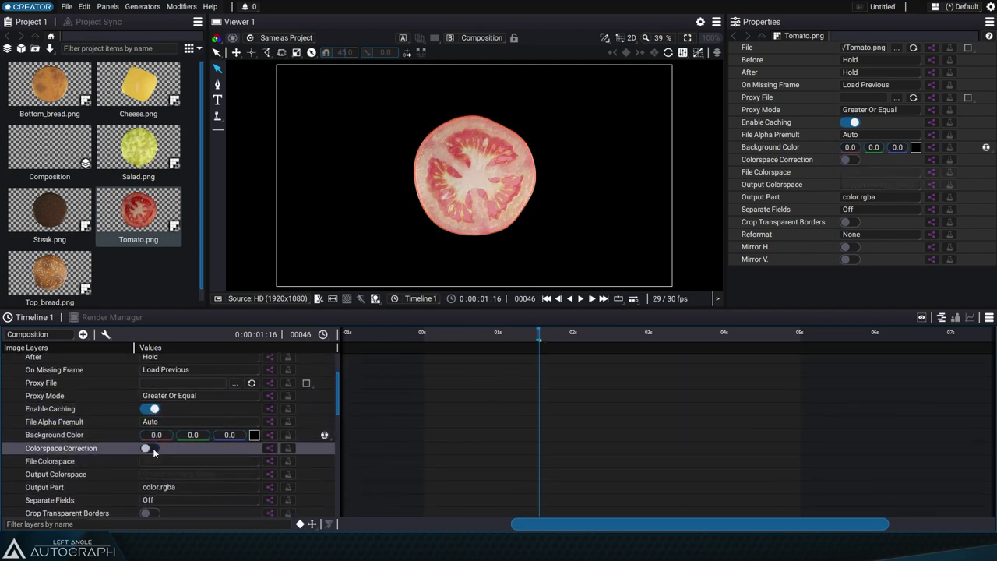
{"action": "left_click", "coordinate": [154, 449]}
{"action": "left_click", "coordinate": [153, 449]}
{"action": "left_click", "coordinate": [154, 449]}
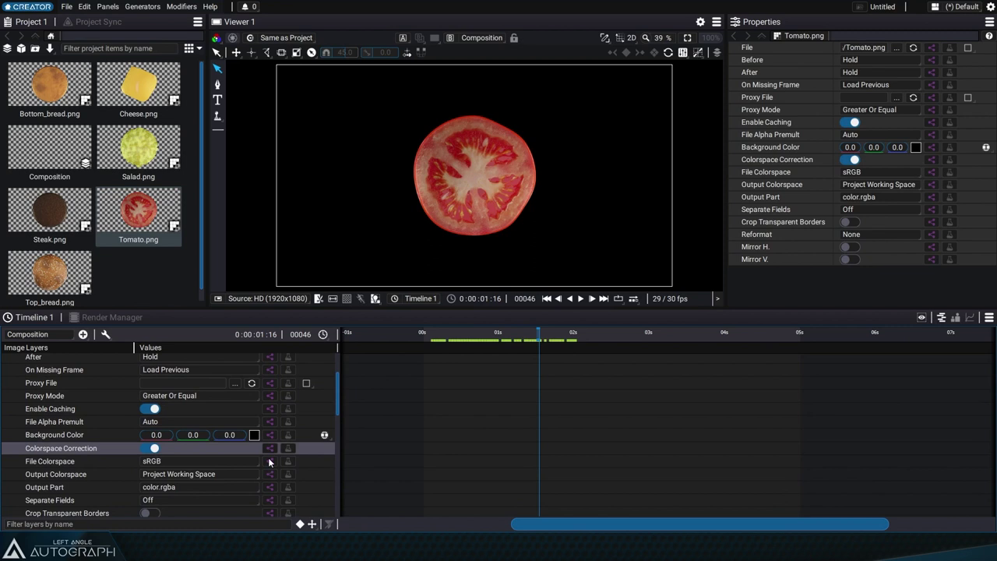
{"action": "left_click", "coordinate": [854, 159]}
{"action": "left_click", "coordinate": [854, 159]}
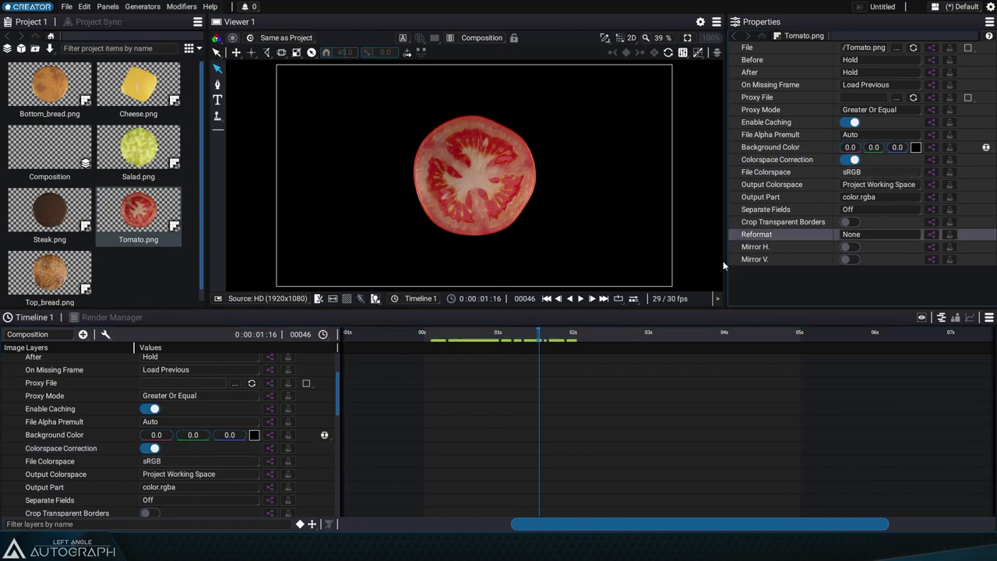
Set Separate Fields to Upper First in the layer's Tomato.png source, and return it to Off in the project item's properties
{"action": "left_click", "coordinate": [181, 499]}
{"action": "left_click", "coordinate": [166, 472]}
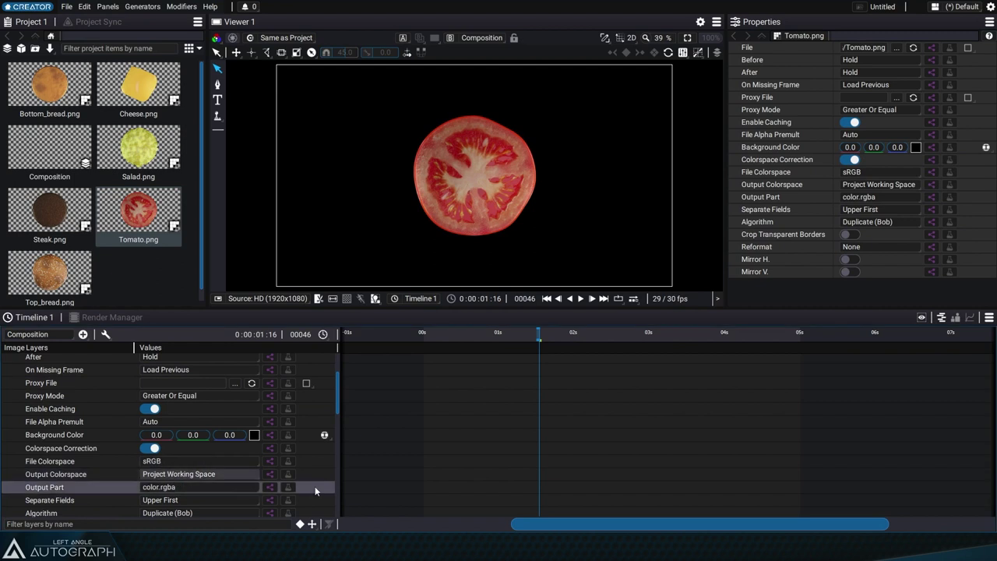
{"action": "left_click", "coordinate": [870, 209]}
{"action": "left_click", "coordinate": [864, 221]}
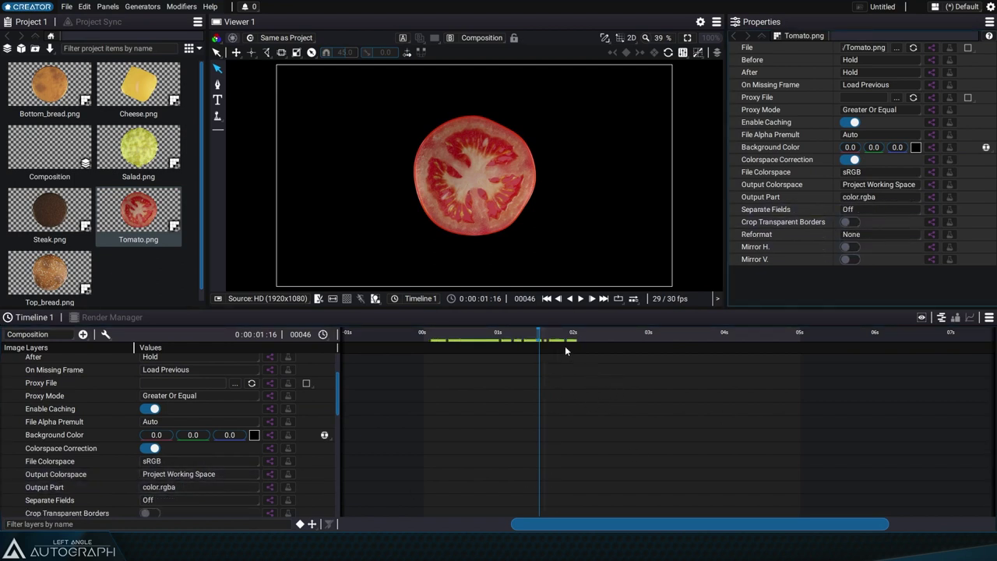
Scrub the animation back to frame 4 and unshare the Separate Fields parameter of the Tomato.png project item
{"action": "left_click_drag", "start_coordinate": [567, 332], "coordinate": [434, 331]}
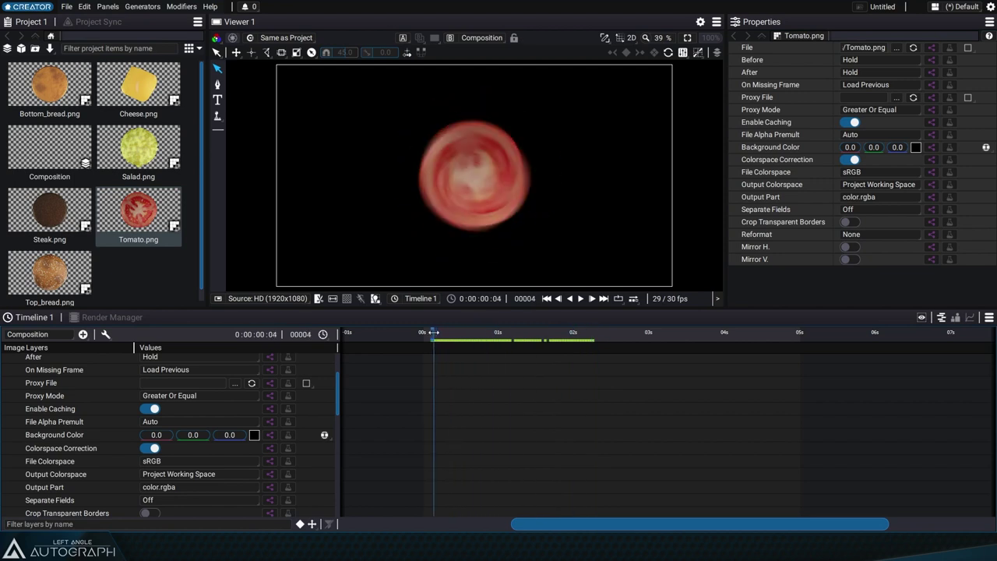
{"action": "left_click", "coordinate": [936, 209]}
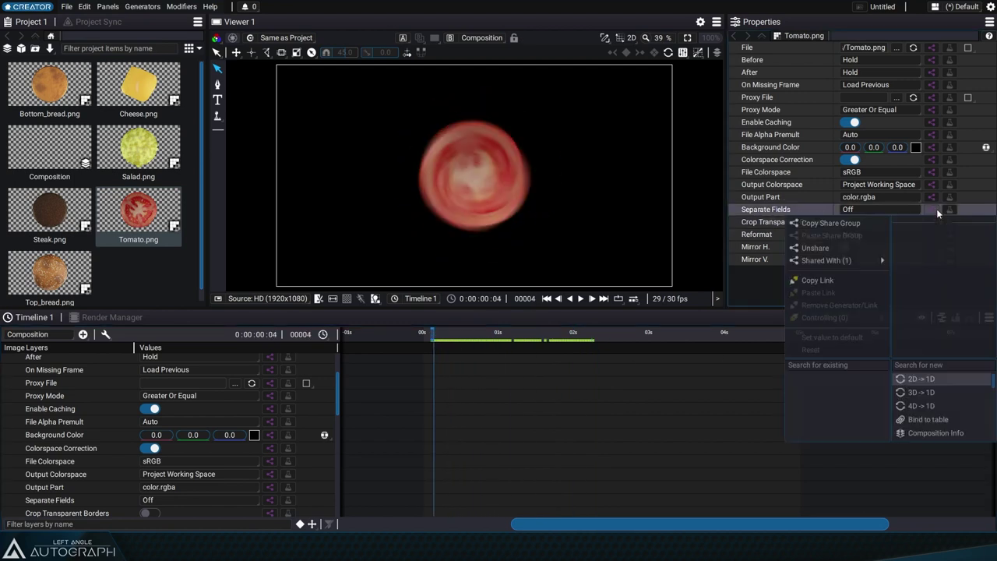
{"action": "left_click", "coordinate": [827, 246]}
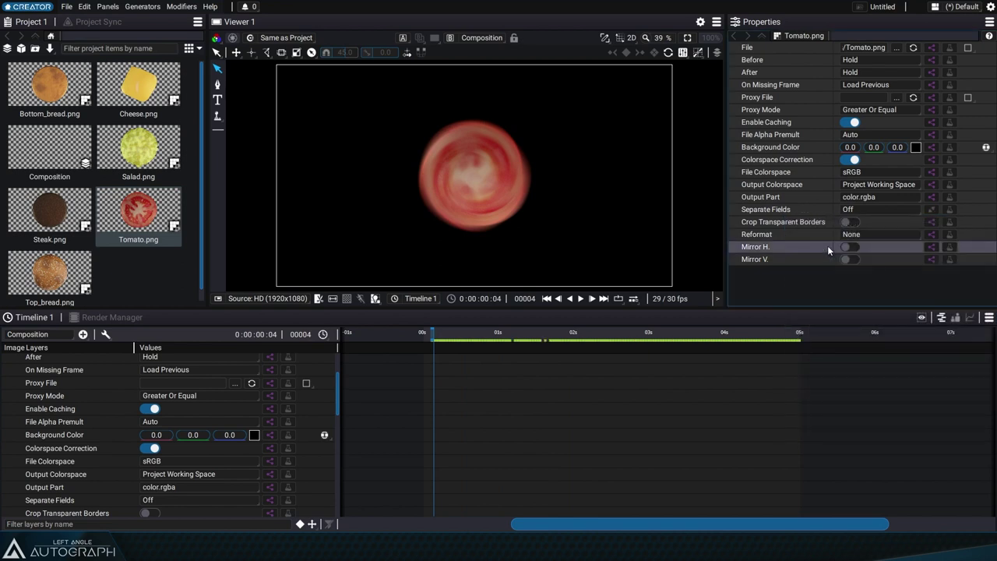